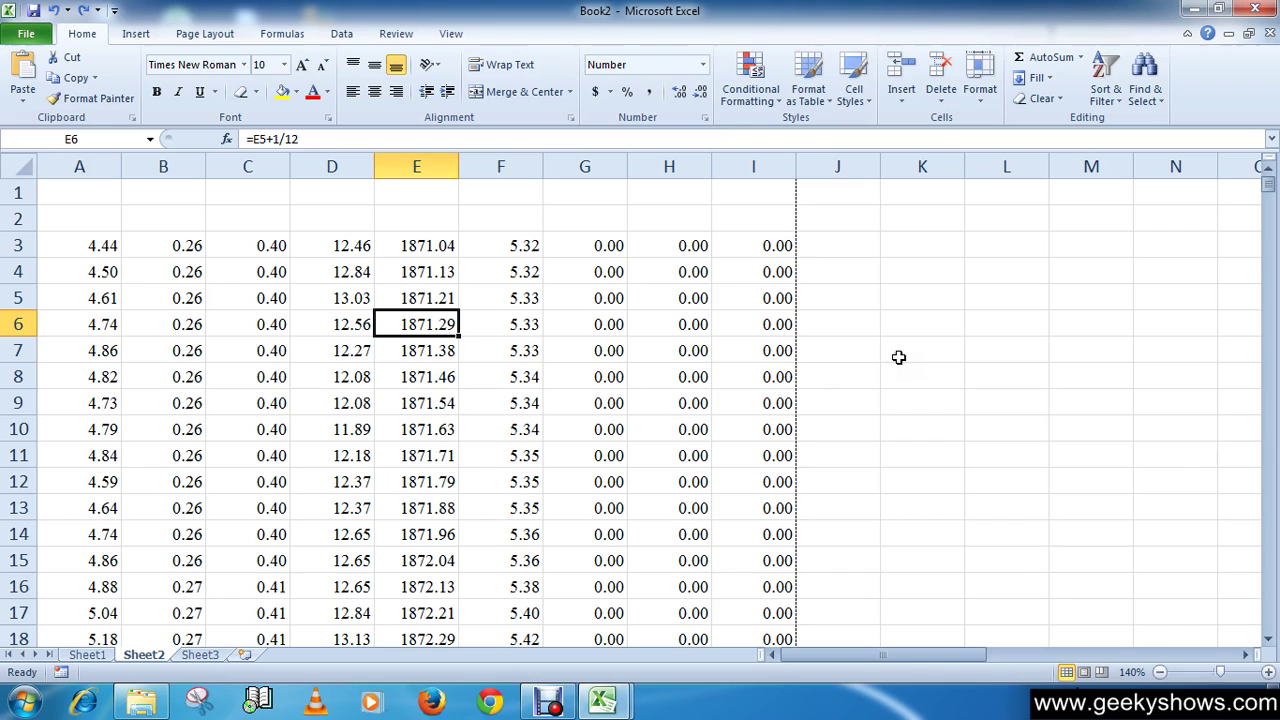
# - Merge and center the empty cells A1:I2 above the data into one title cell
pyautogui.click(106, 200)
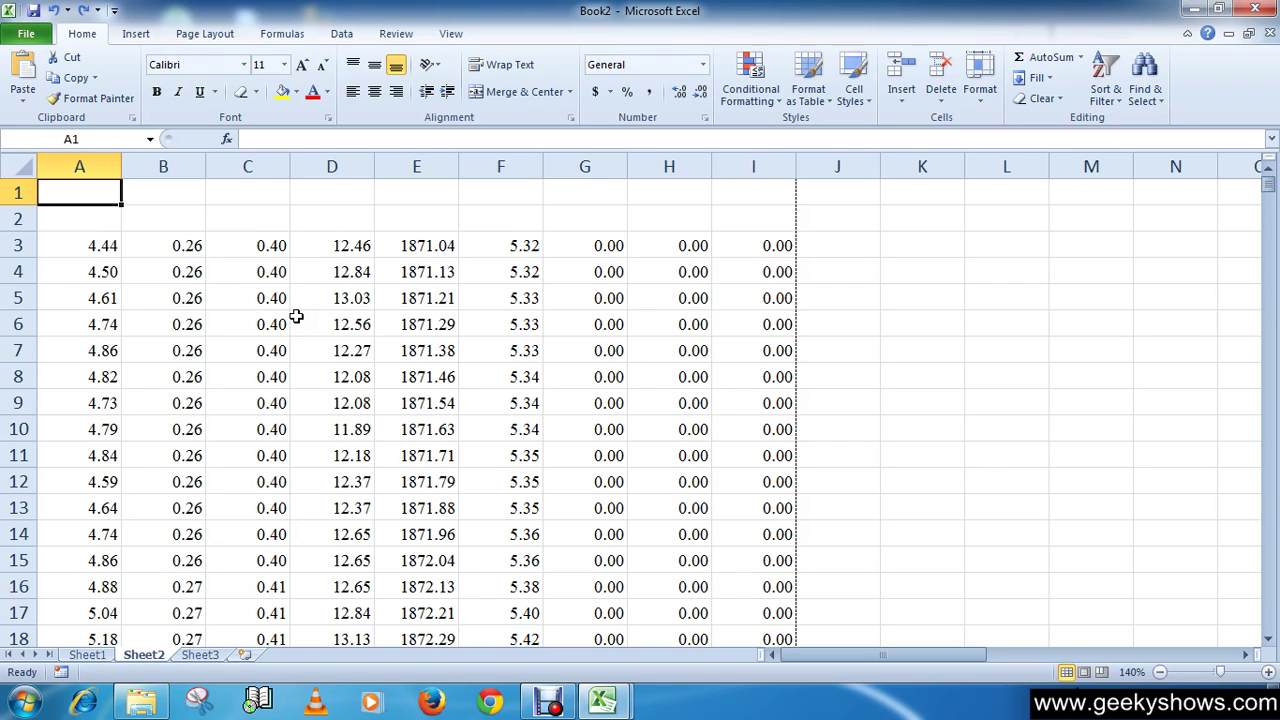
pyautogui.moveTo(84, 196); pyautogui.dragTo(720, 214)
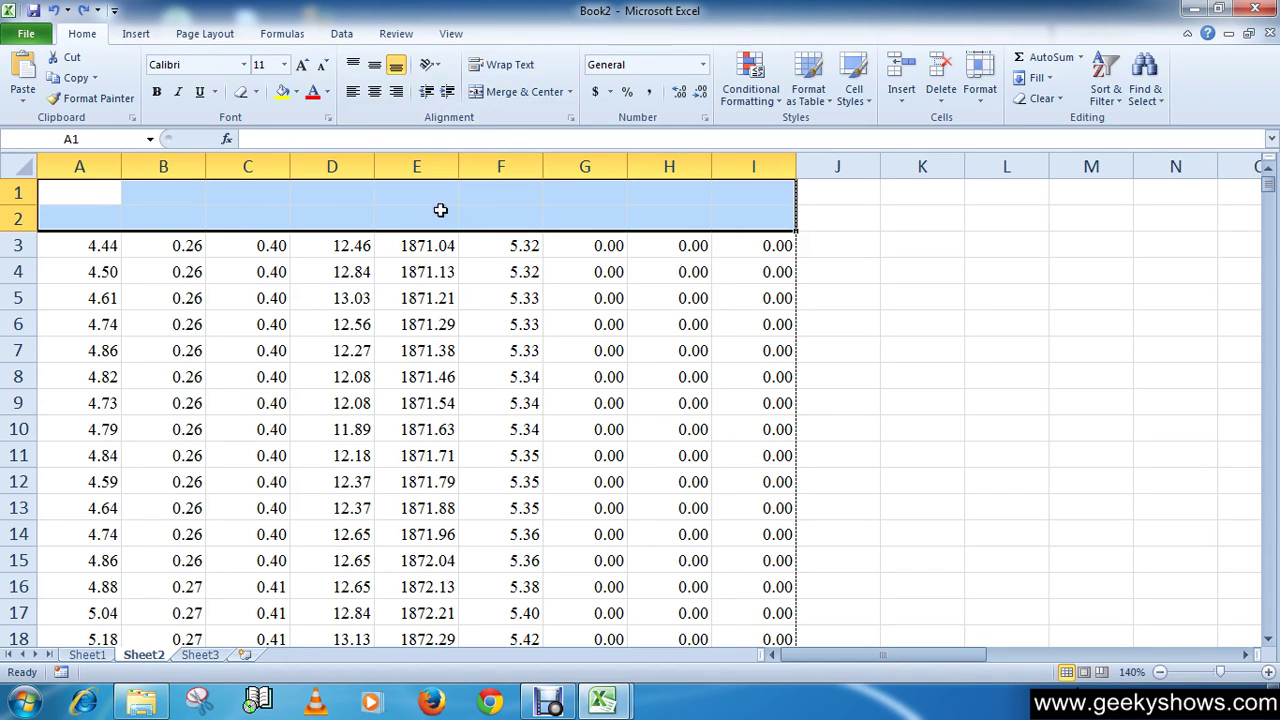
pyautogui.click(535, 92)
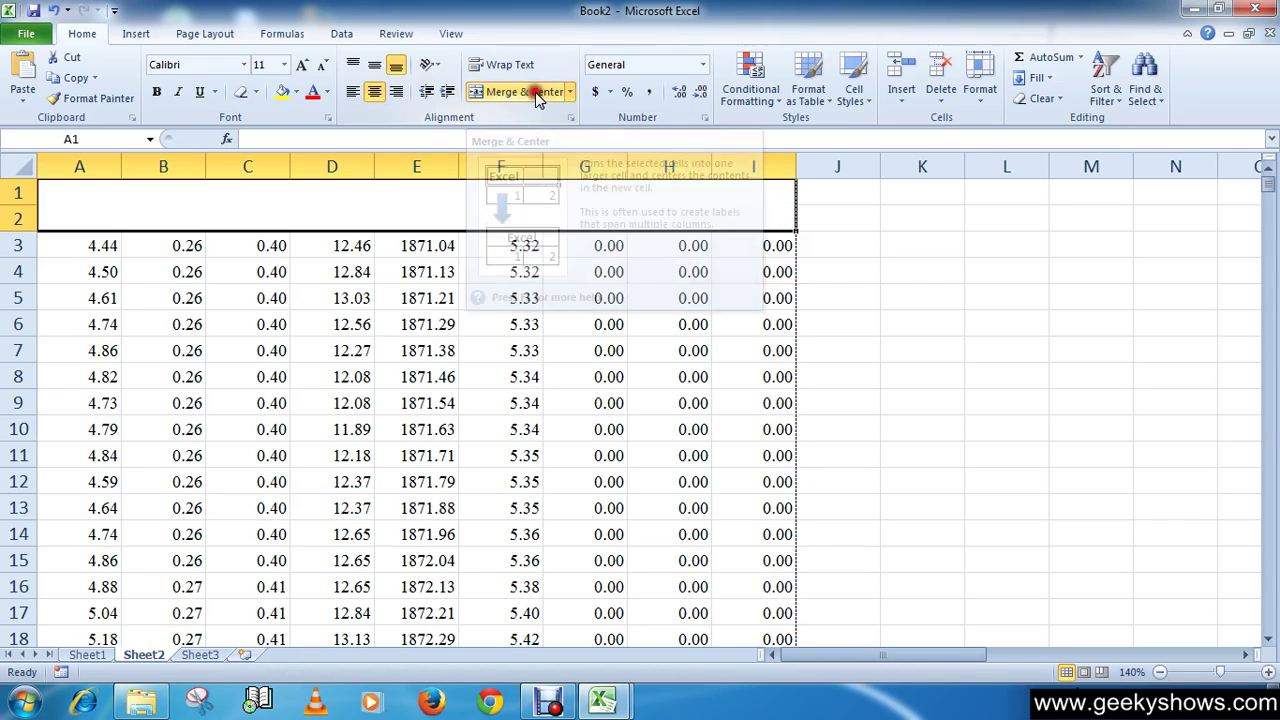
# - Enter the title "Data for Project" in the merged cell and align it vertically to the middle
pyautogui.doubleClick(312, 208)
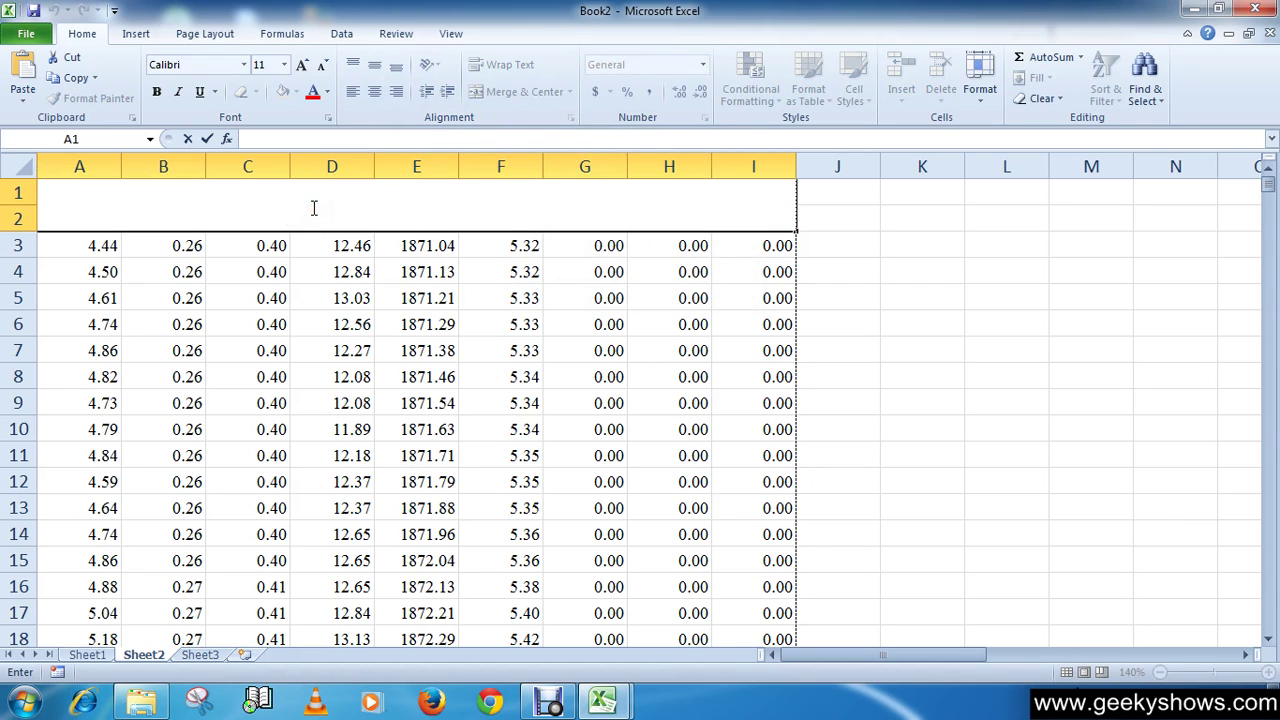
pyautogui.write('Data fo')
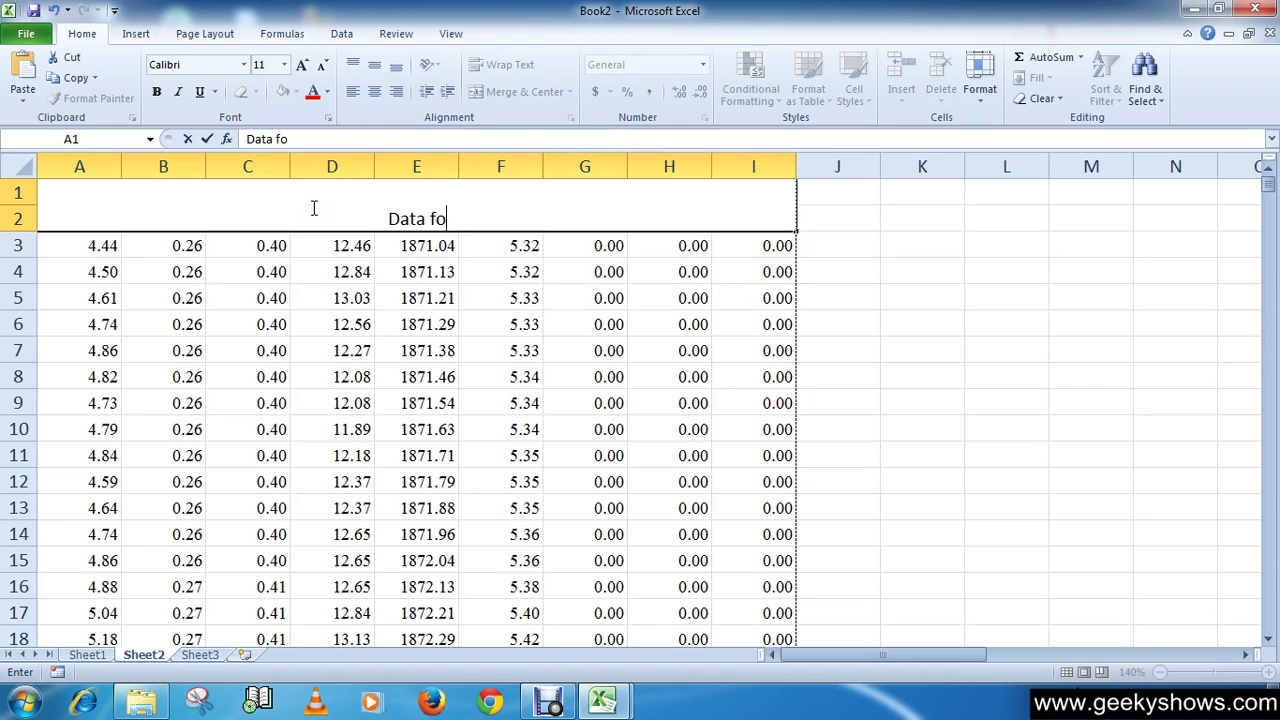
pyautogui.write('r Pr')
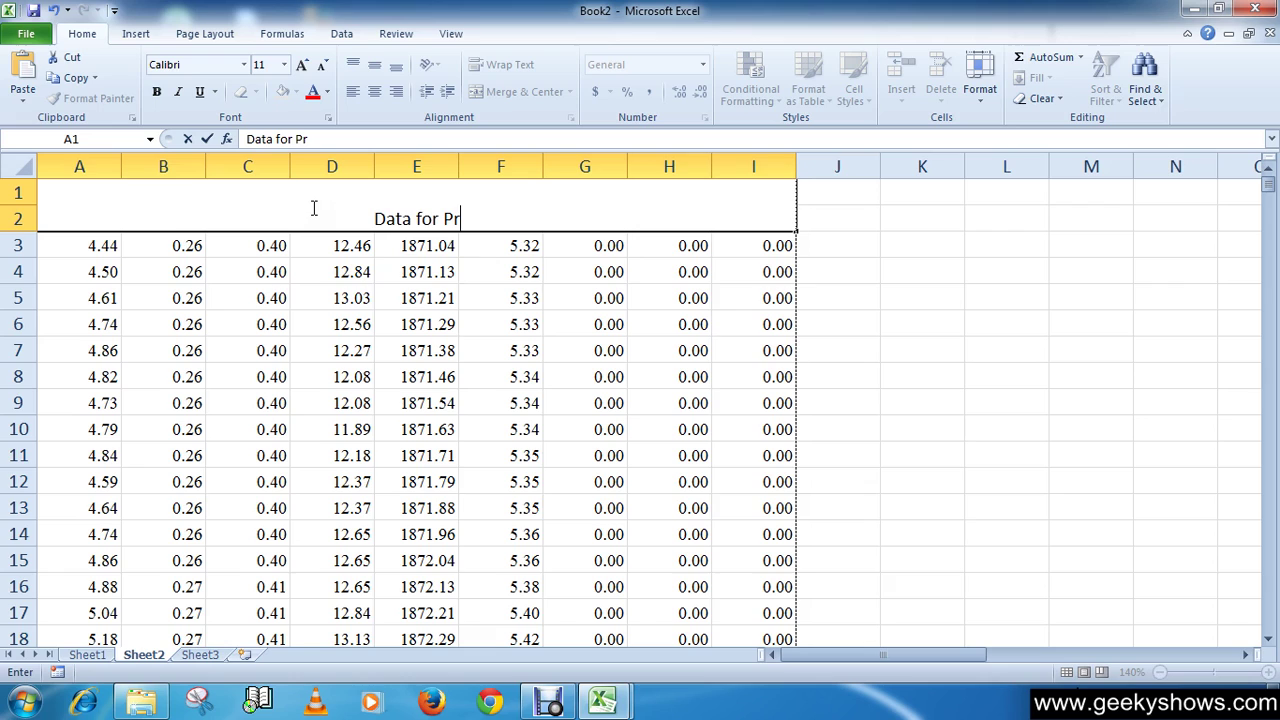
pyautogui.write('oject')
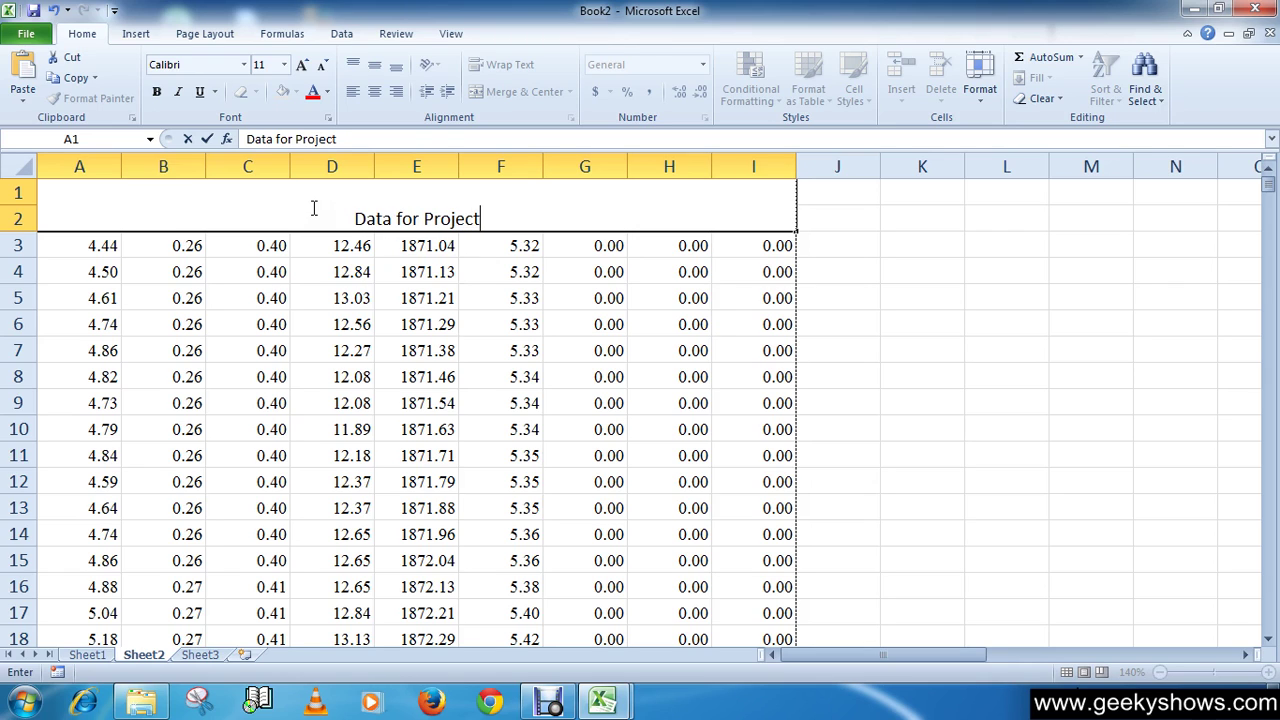
pyautogui.click(337, 262)
pyautogui.click(367, 218)
pyautogui.click(374, 64)
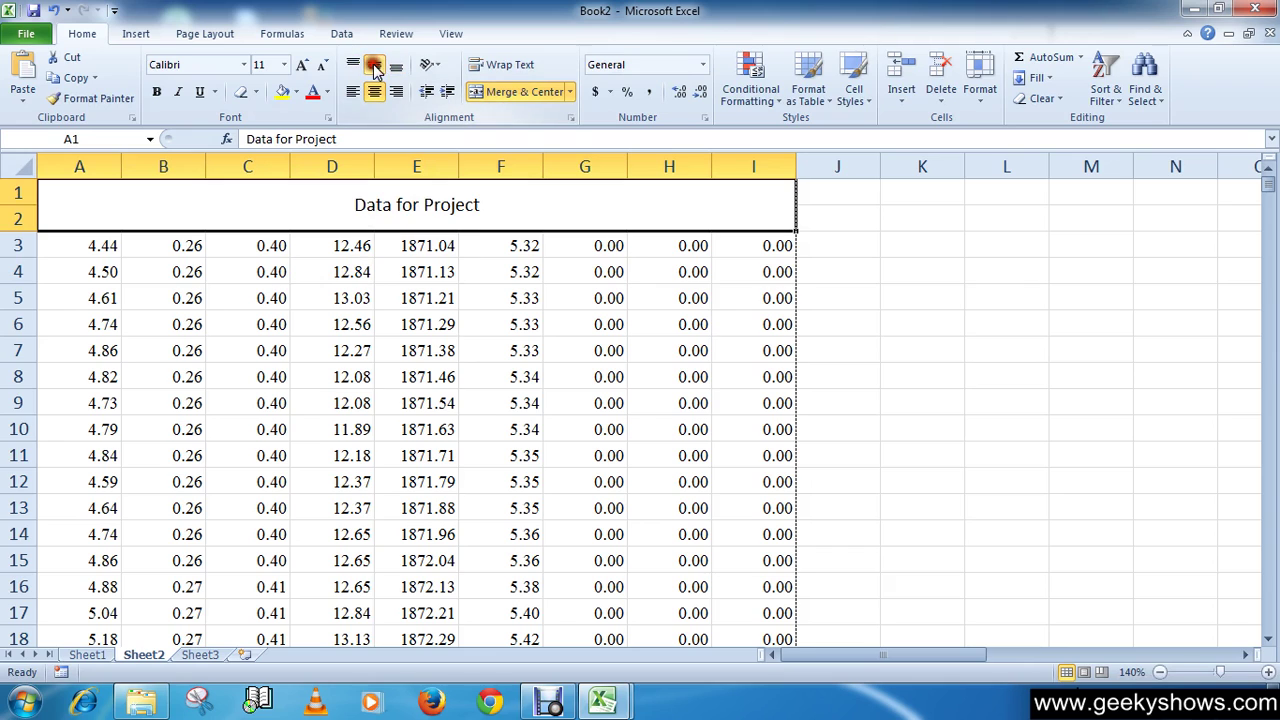
# - Format the "Data for Project" title text as bold at font size 20
pyautogui.doubleClick(356, 205)
pyautogui.moveTo(356, 205); pyautogui.dragTo(483, 205)
pyautogui.click(284, 64)
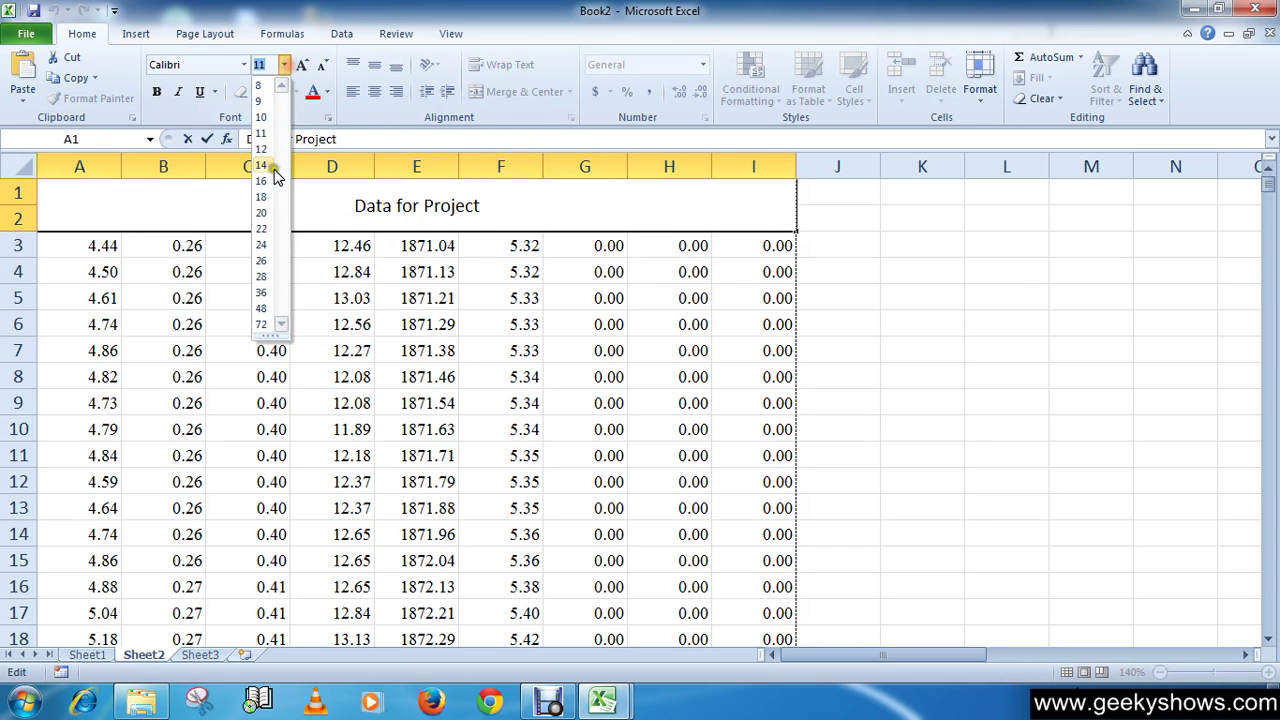
pyautogui.click(261, 213)
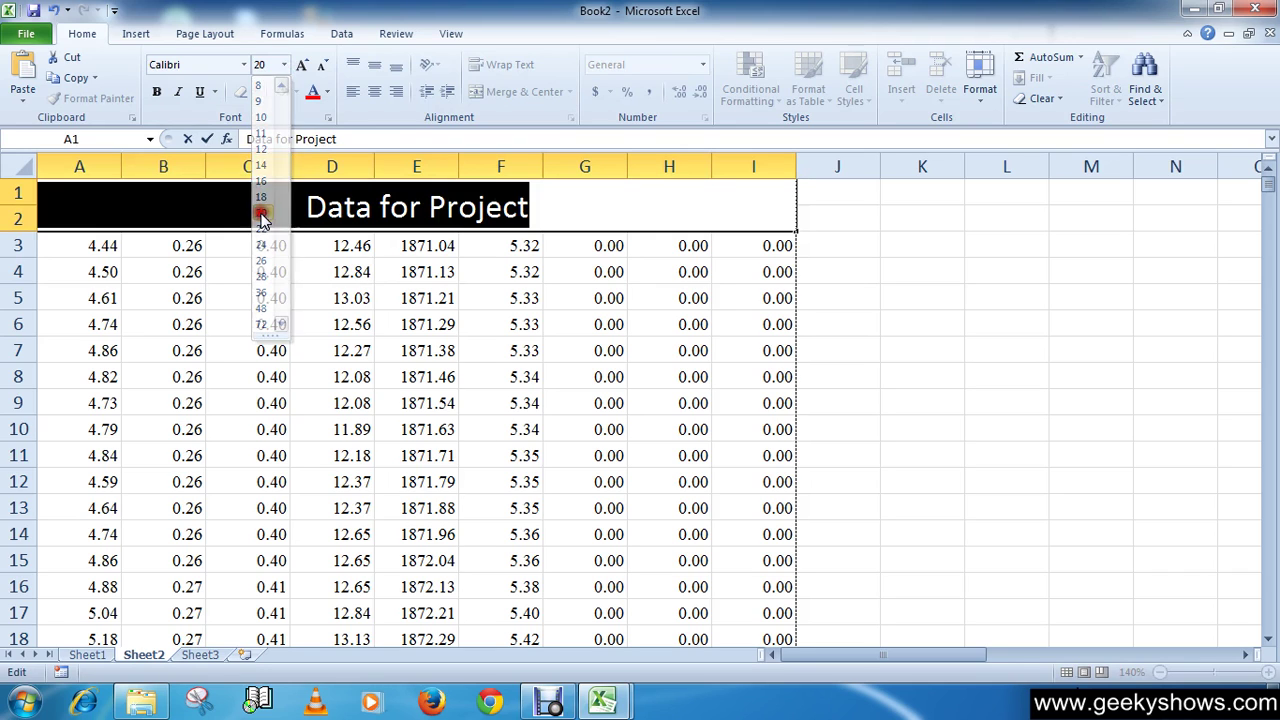
pyautogui.click(157, 92)
pyautogui.click(357, 296)
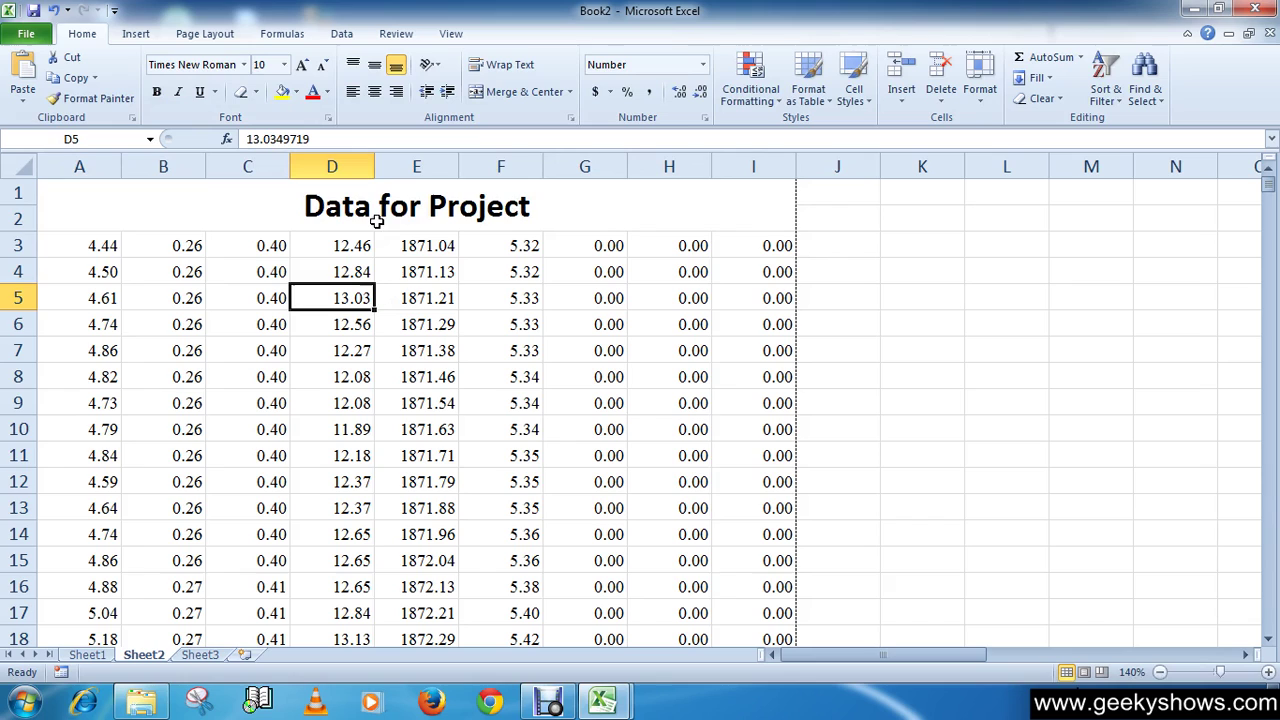
pyautogui.click(280, 340)
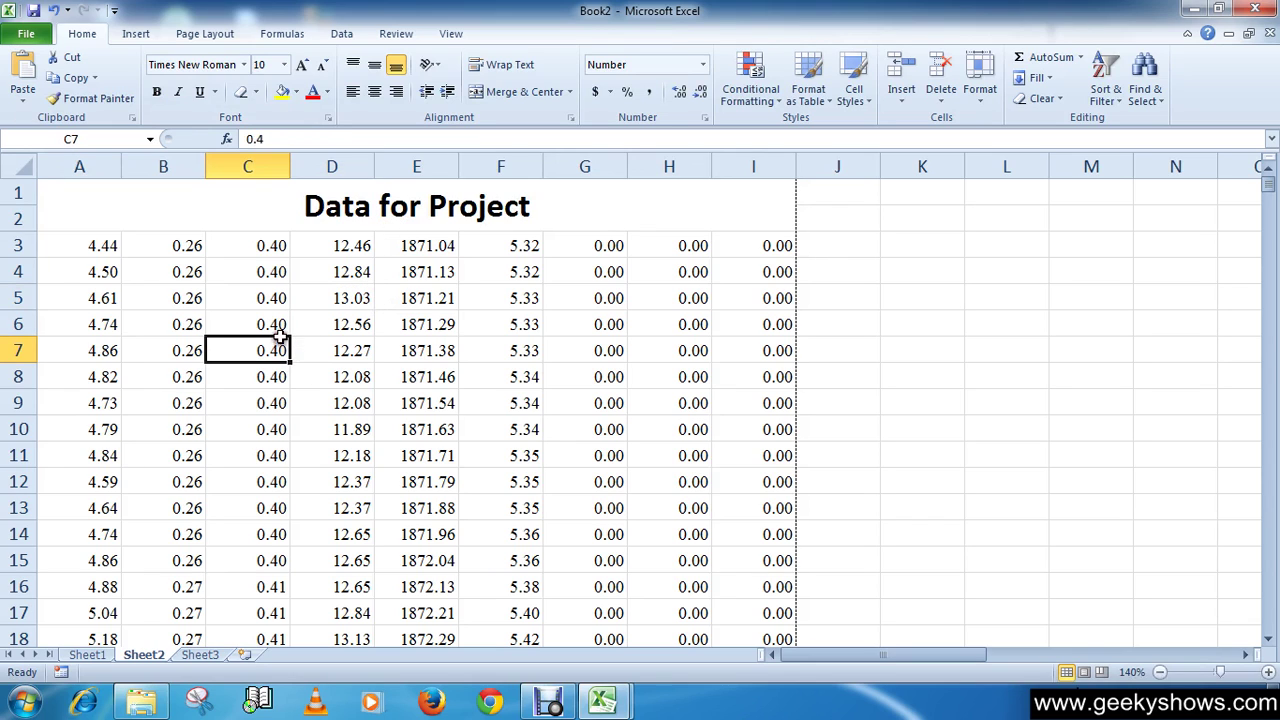
# - Set the sheet's print titles to repeat rows $1:$2 at the top of every printed page
pyautogui.click(324, 218)
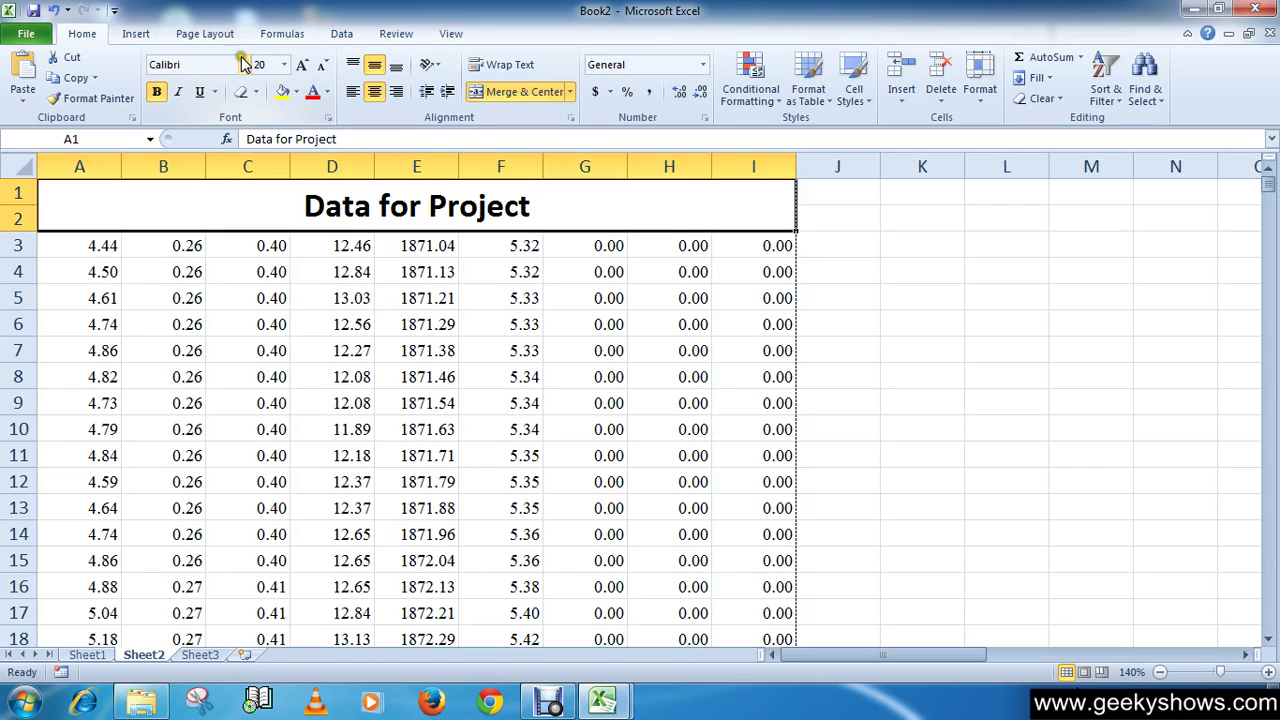
pyautogui.click(209, 36)
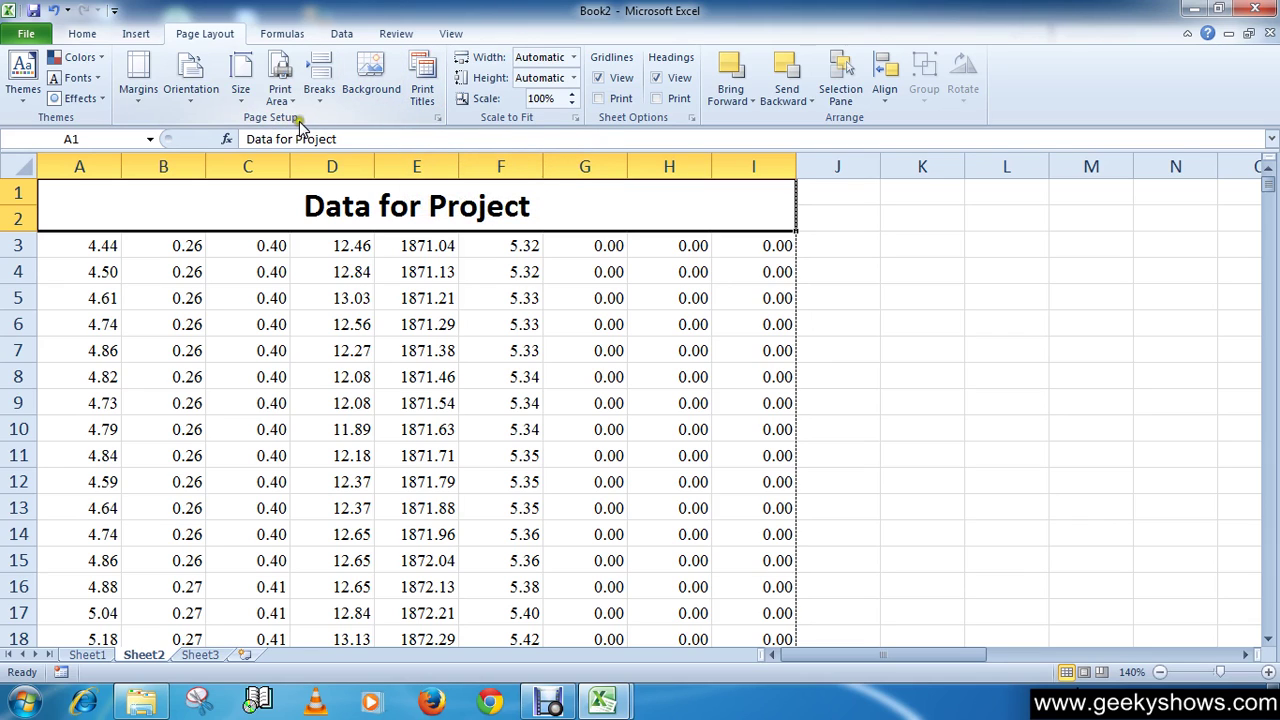
pyautogui.click(422, 90)
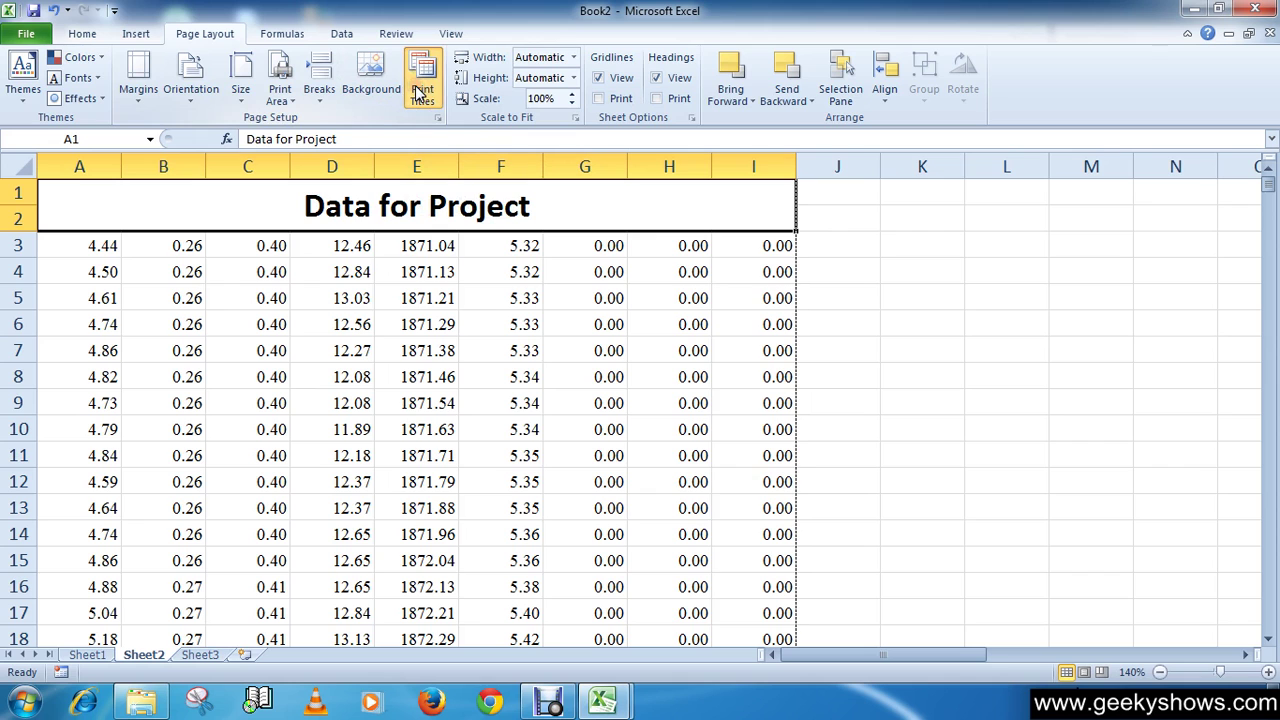
pyautogui.moveTo(787, 164); pyautogui.dragTo(620, 262)
pyautogui.moveTo(722, 356); pyautogui.dragTo(673, 361)
pyautogui.press('BackSpace')
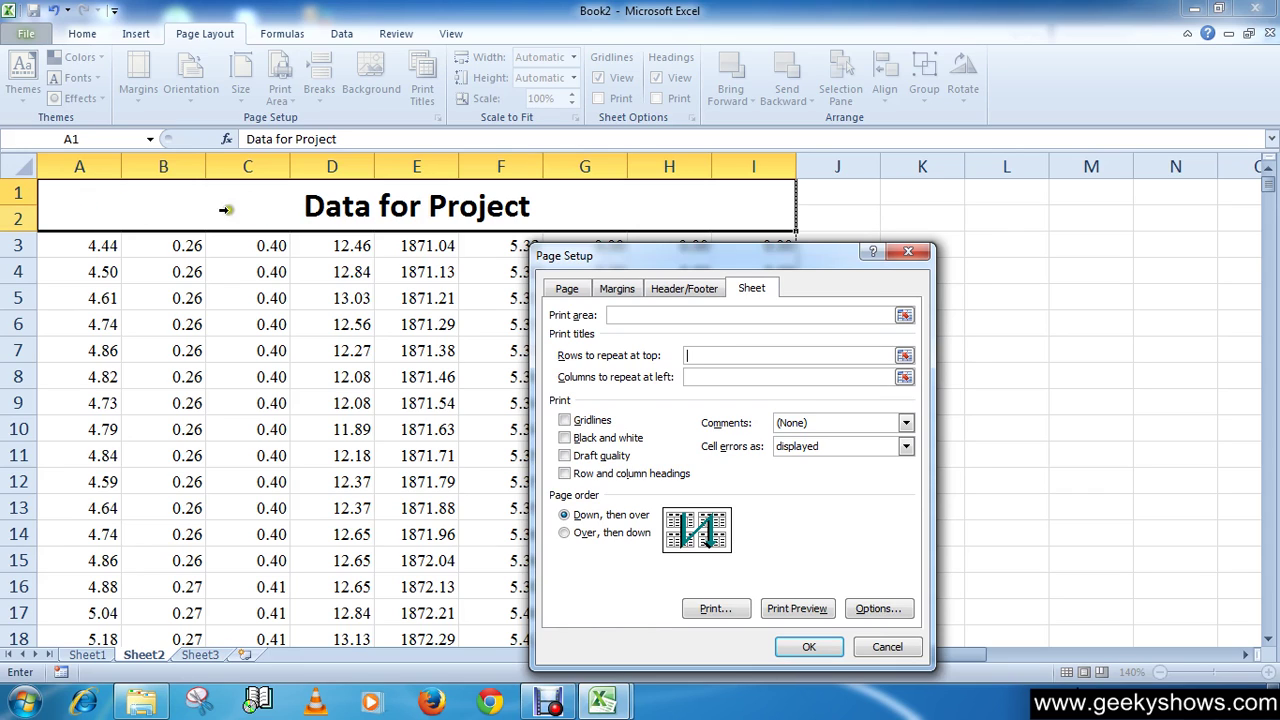
pyautogui.click(167, 205)
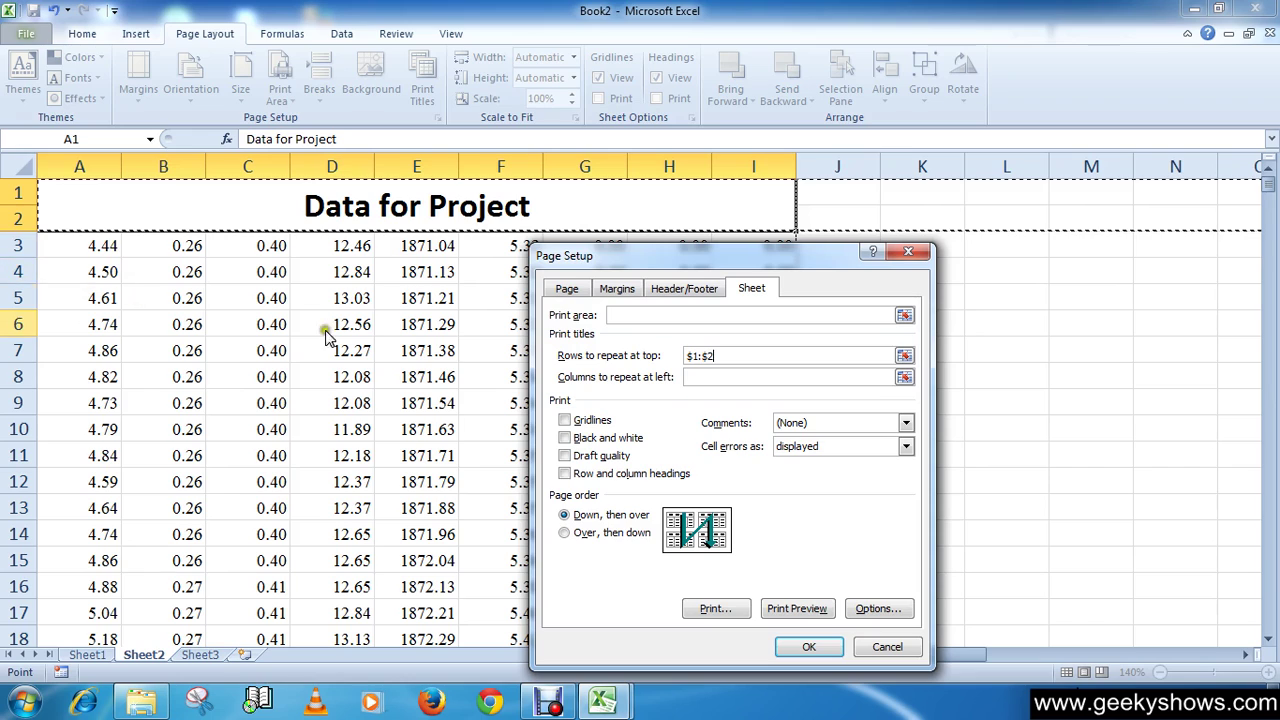
pyautogui.click(697, 377)
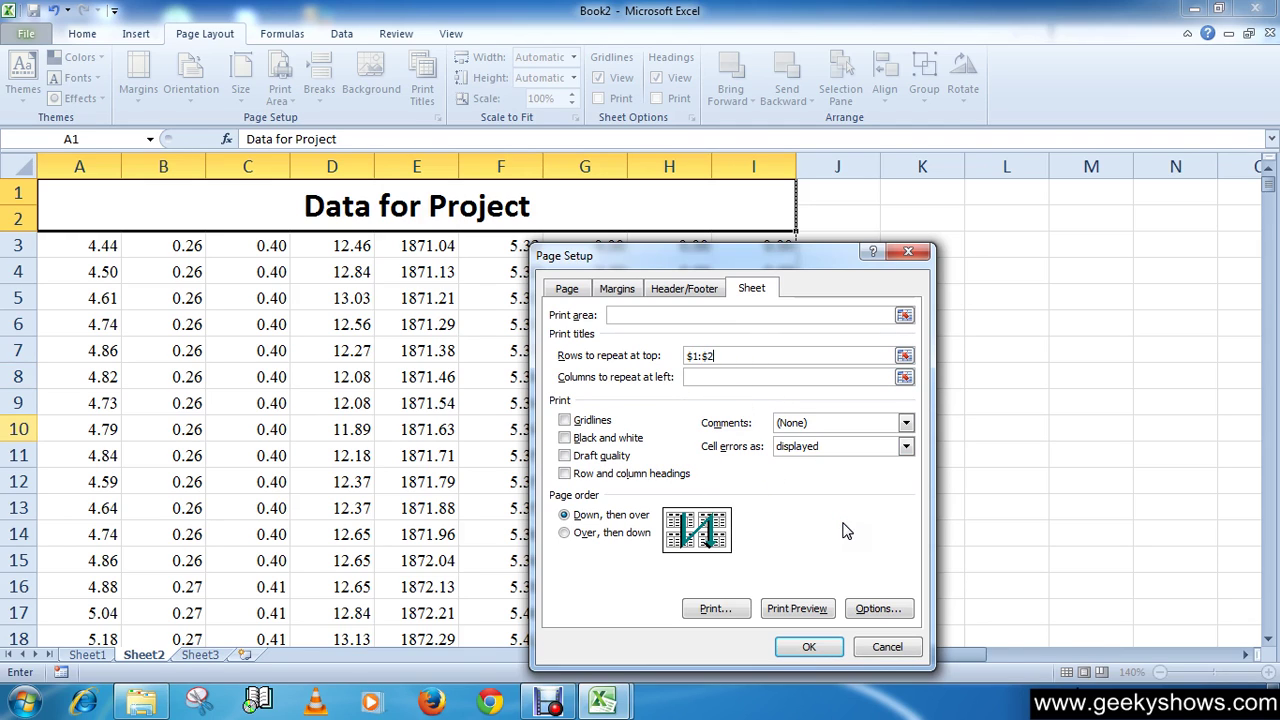
pyautogui.click(812, 648)
pyautogui.click(812, 648)
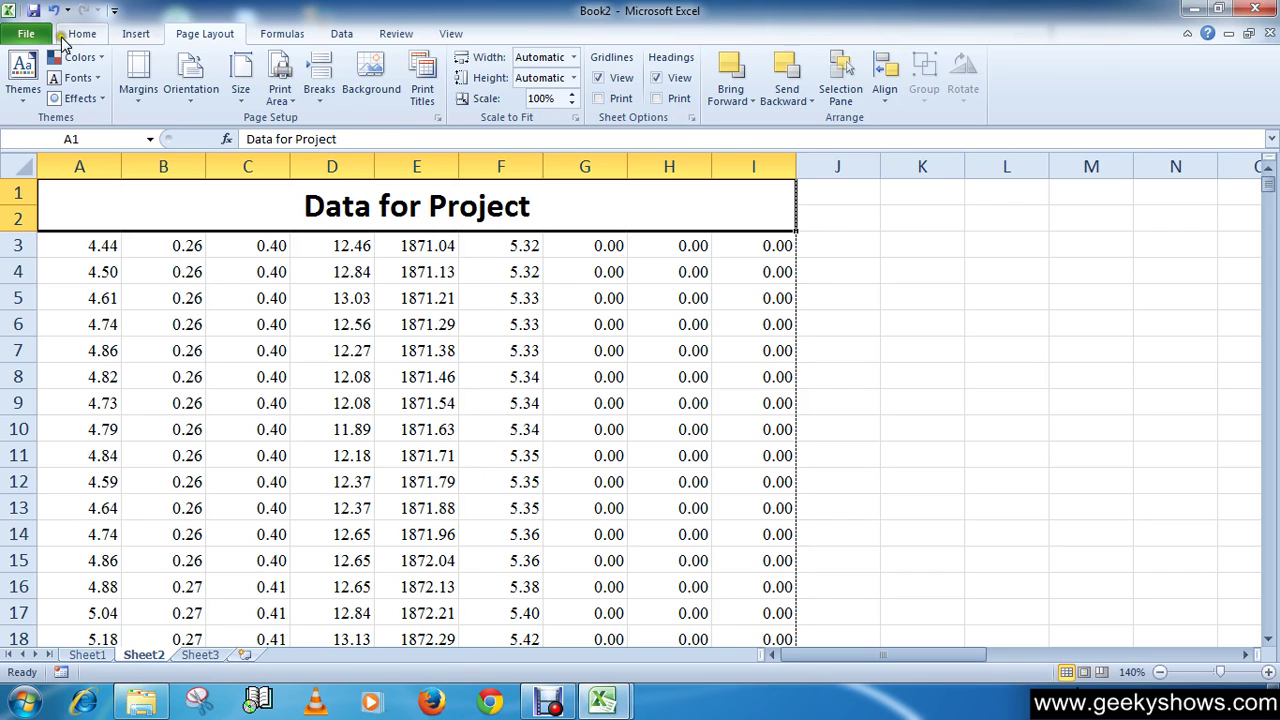
# - Open the print preview and page through to page 3, examining the heading on each page
pyautogui.click(26, 34)
pyautogui.click(75, 275)
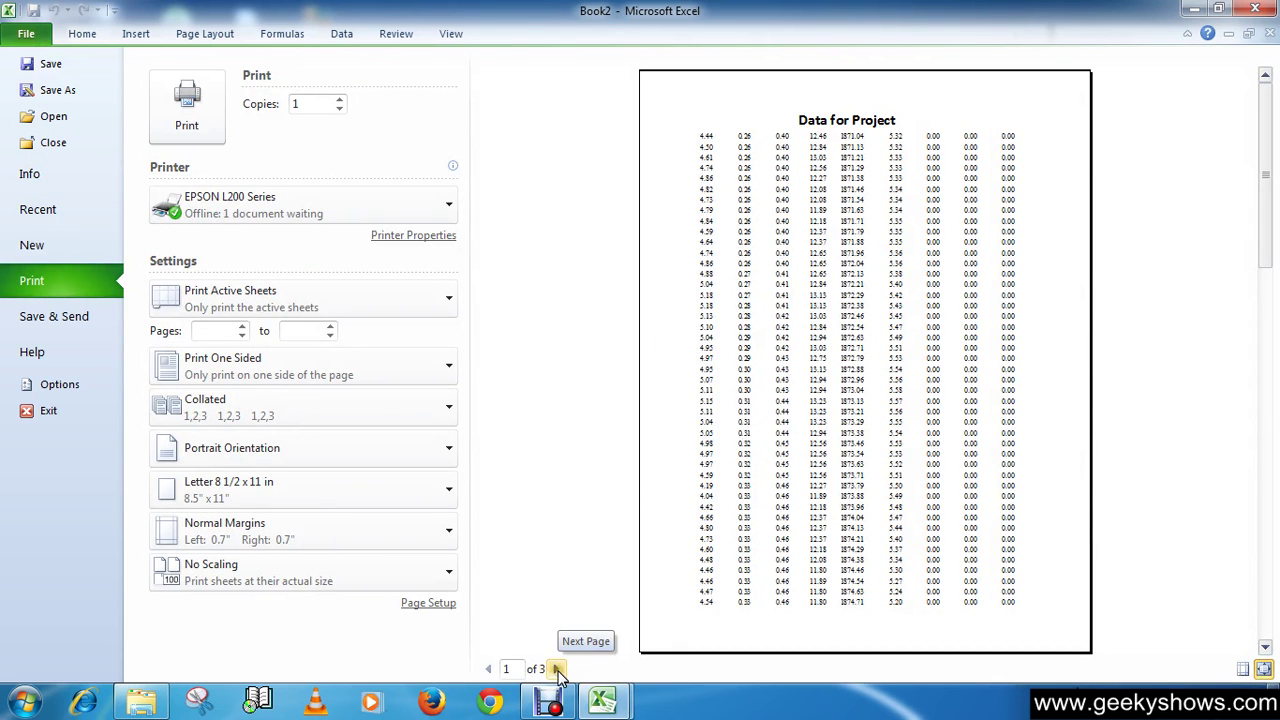
pyautogui.click(557, 669)
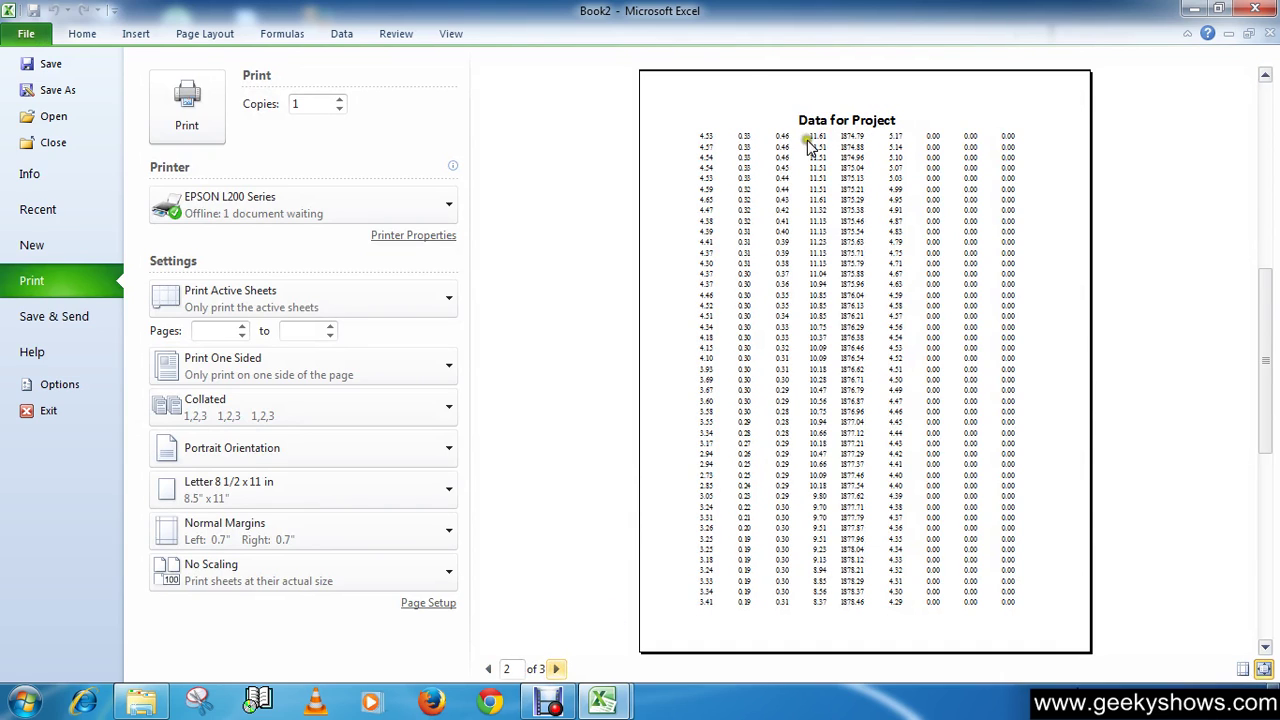
pyautogui.click(558, 668)
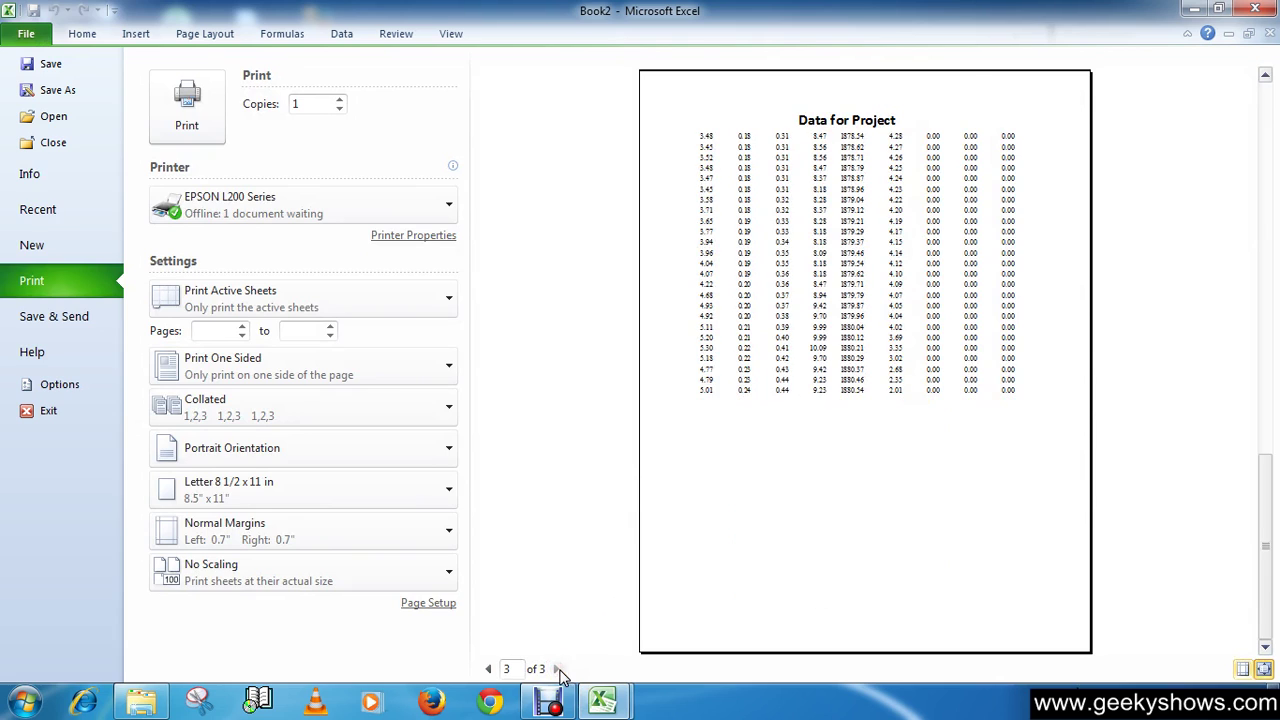
pyautogui.click(894, 196)
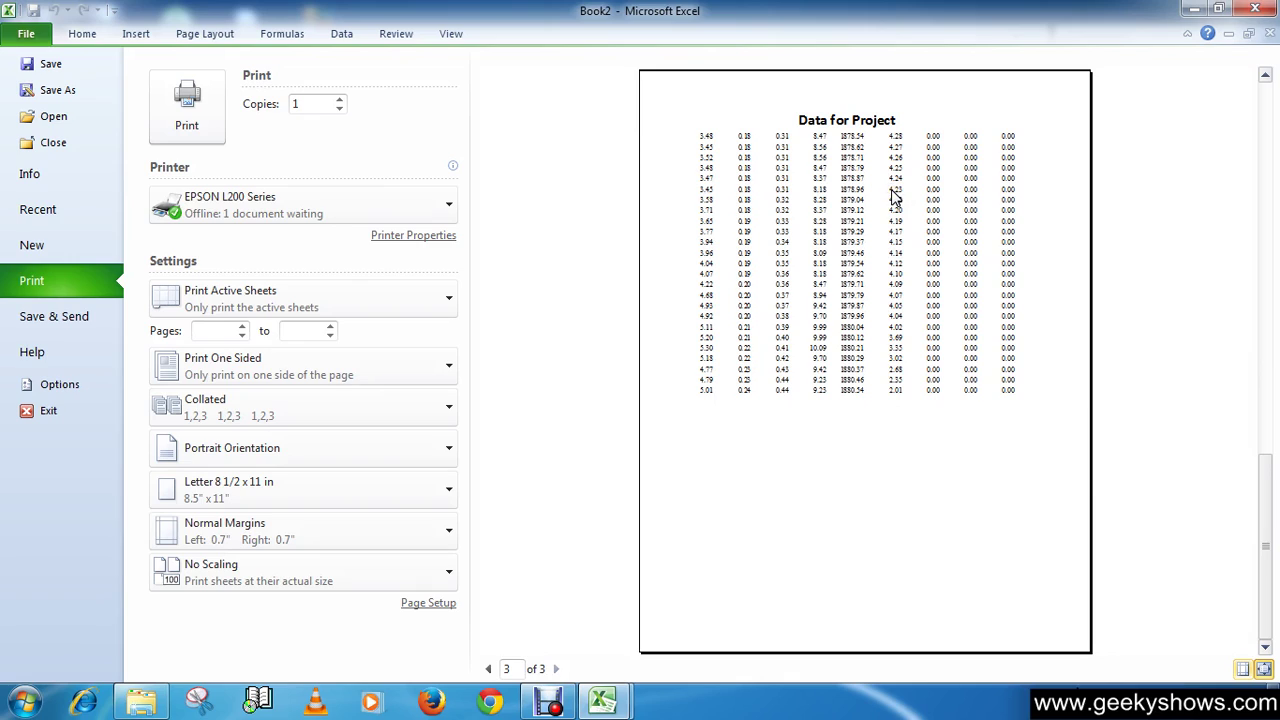